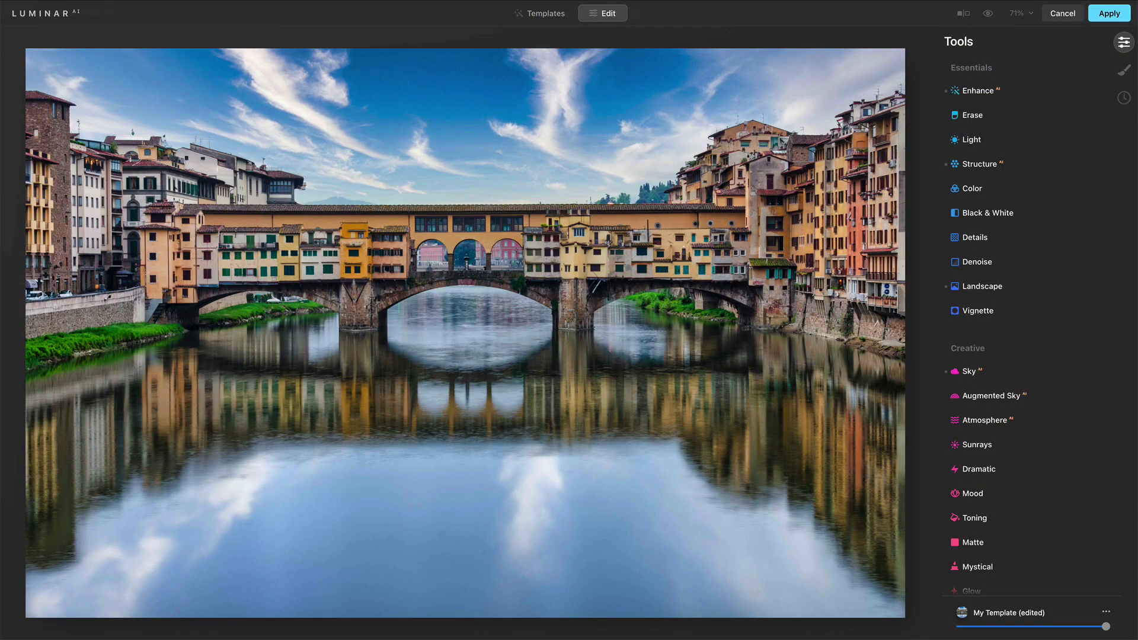
Step: Open Dodge & Burn and set a Lighten brush of size 208 with softness 97
{"action": "scroll", "coordinate": [1052, 421], "scroll_direction": "down", "scroll_amount": 10}
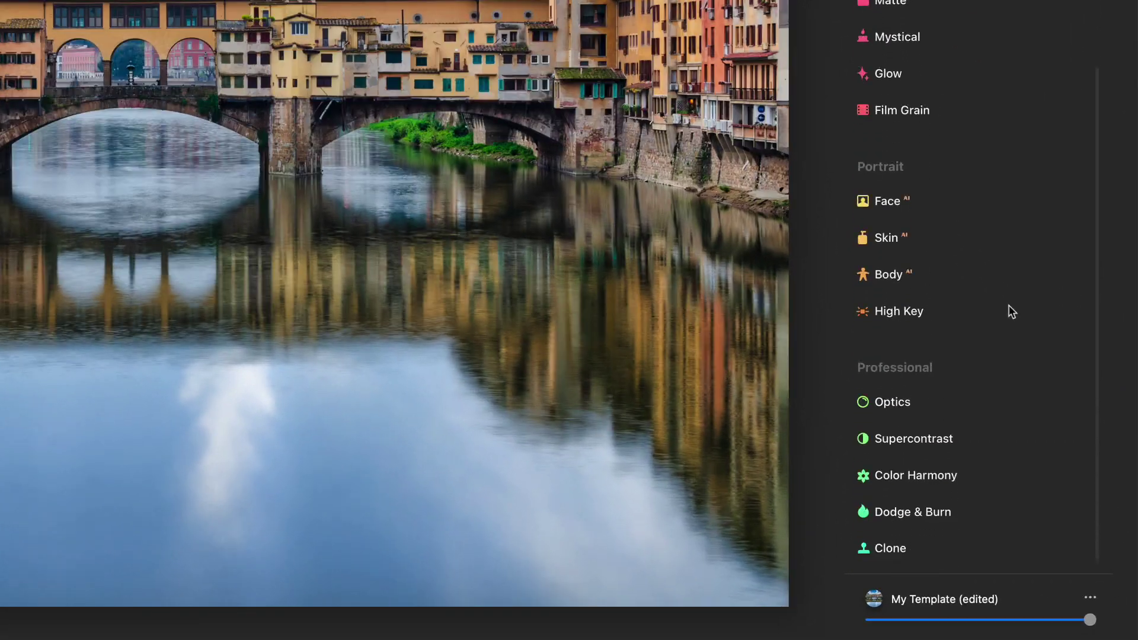
{"action": "left_click", "coordinate": [917, 498]}
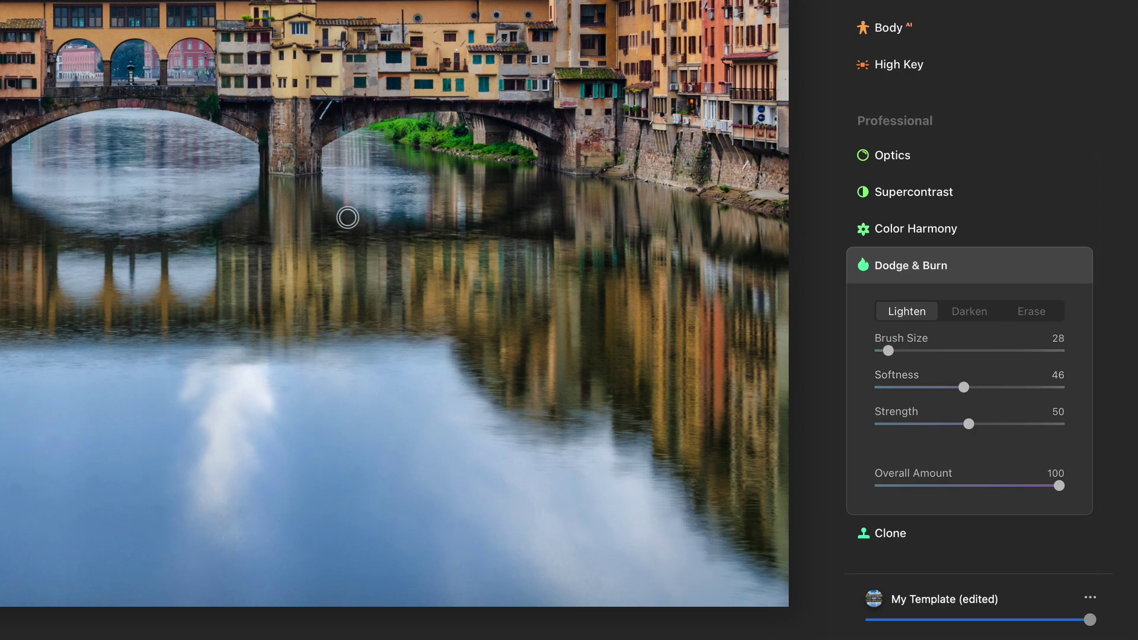
{"action": "key", "text": "bracketright"}
{"action": "key", "text": "bracketright"}
{"action": "key", "text": "bracketright"}
{"action": "key", "text": "bracketright"}
{"action": "key", "text": "bracketright"}
{"action": "key", "text": "bracketright"}
{"action": "key", "text": "bracketright"}
{"action": "key", "text": "bracketright"}
{"action": "key", "text": "bracketright"}
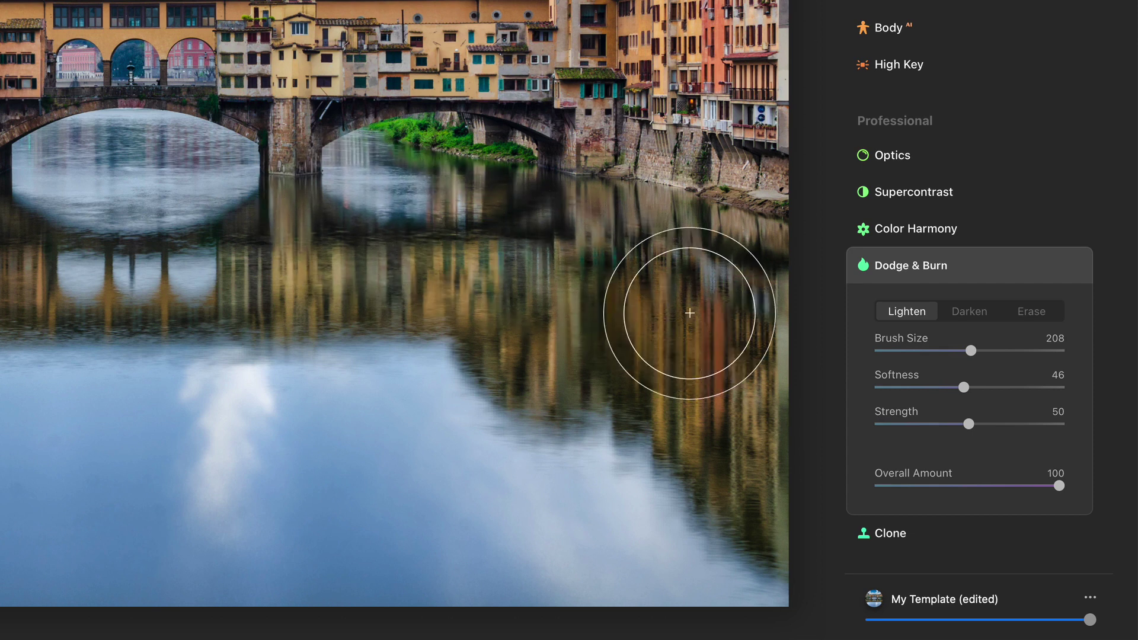
{"action": "left_click_drag", "start_coordinate": [963, 388], "coordinate": [1018, 386]}
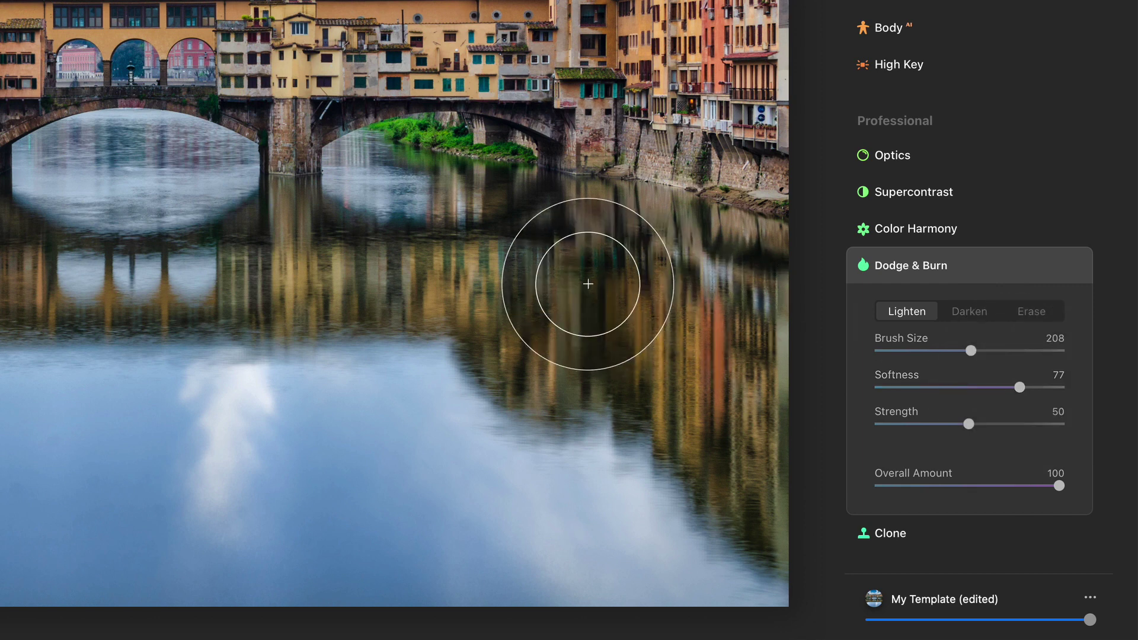
{"action": "mouse_move", "coordinate": [1020, 388]}
{"action": "left_mouse_down"}
{"action": "mouse_move", "coordinate": [965, 388]}
{"action": "mouse_move", "coordinate": [1054, 388]}
{"action": "left_mouse_up"}
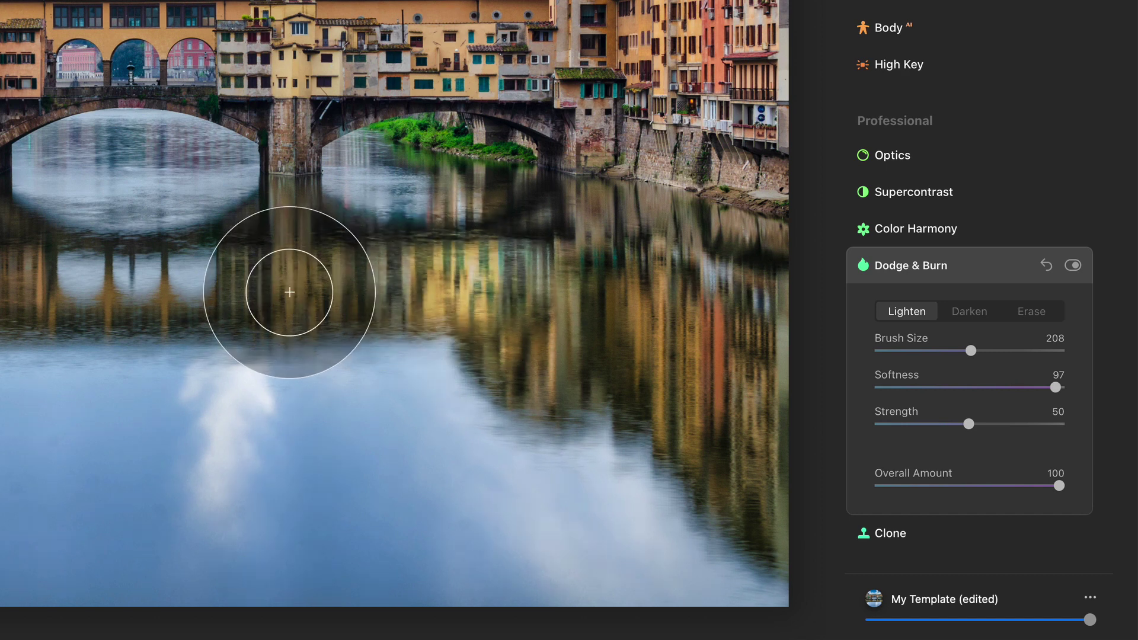
Step: Lighten patches of the water reflection with a hard-edged brush shrunk to 124
{"action": "key", "text": "shift+bracketleft"}
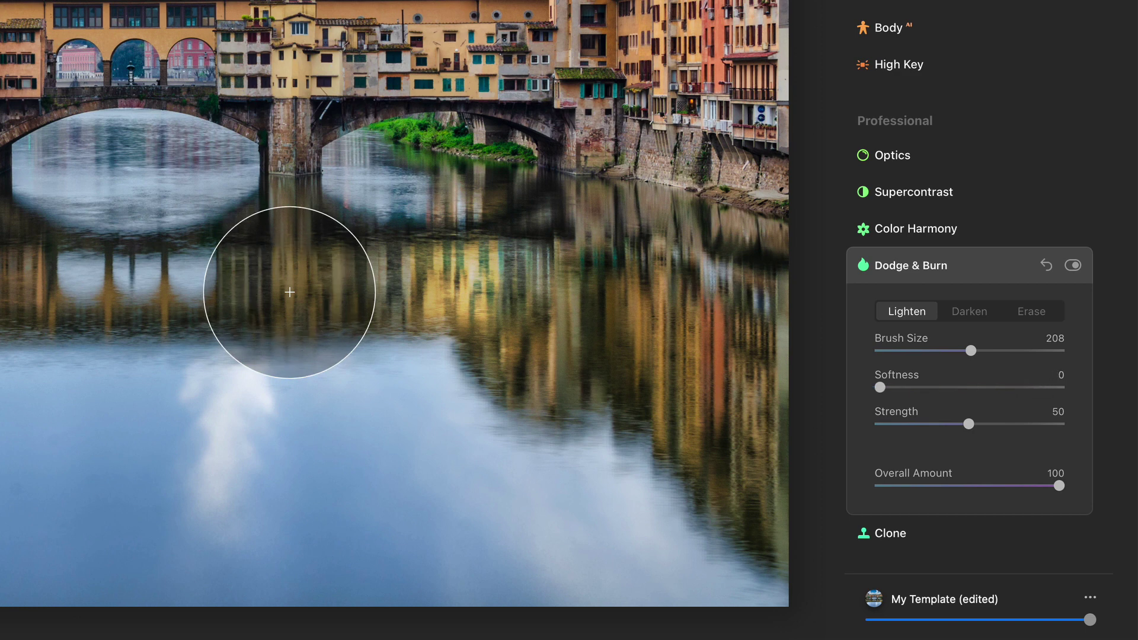
{"action": "mouse_move", "coordinate": [289, 292]}
{"action": "left_mouse_down"}
{"action": "mouse_move", "coordinate": [201, 290]}
{"action": "mouse_move", "coordinate": [366, 329]}
{"action": "left_mouse_up"}
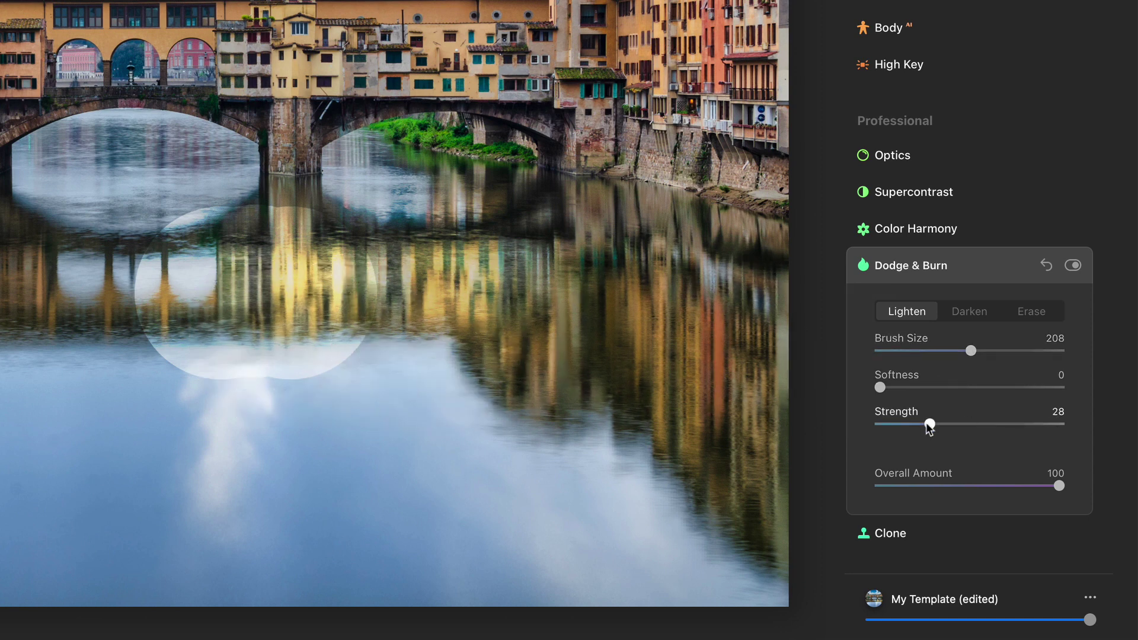
{"action": "key", "text": "bracketleft"}
{"action": "key", "text": "bracketleft"}
{"action": "key", "text": "bracketleft"}
{"action": "key", "text": "bracketleft"}
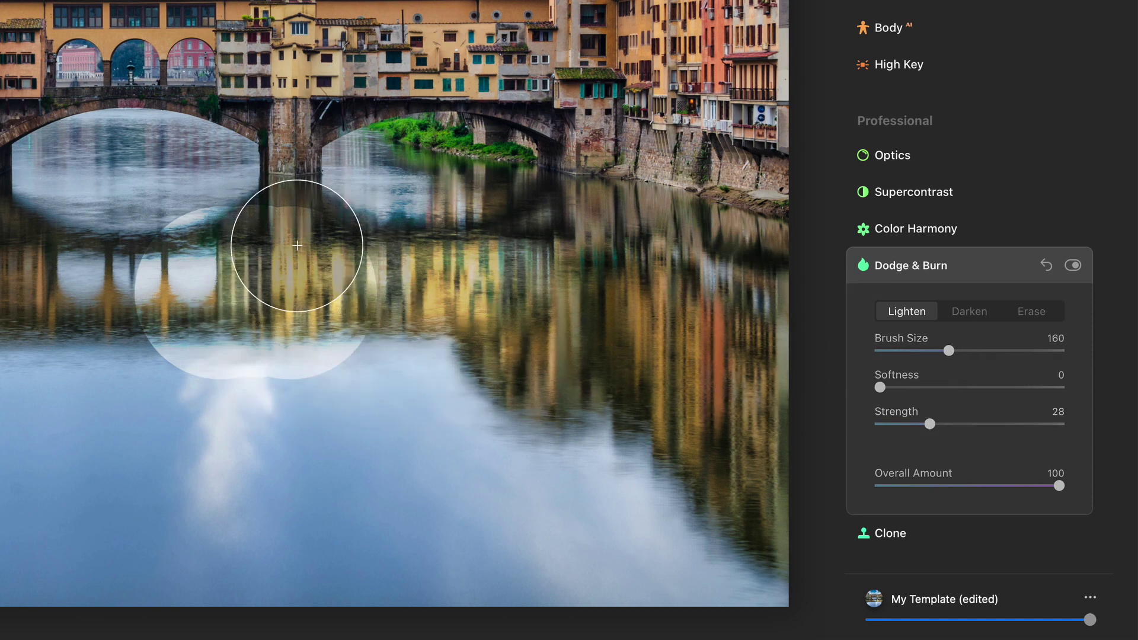
{"action": "left_click_drag", "start_coordinate": [249, 203], "coordinate": [289, 257]}
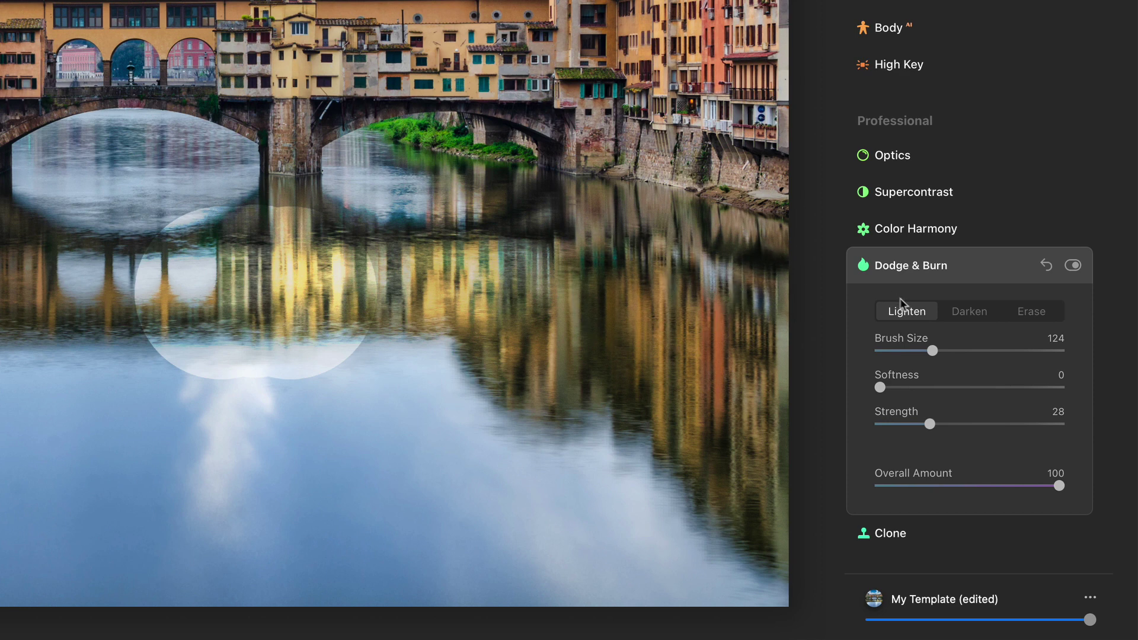
Step: Set softness 59 and brush size 76, then lighten the reflection between the left pillars
{"action": "left_click_drag", "start_coordinate": [936, 388], "coordinate": [986, 389]}
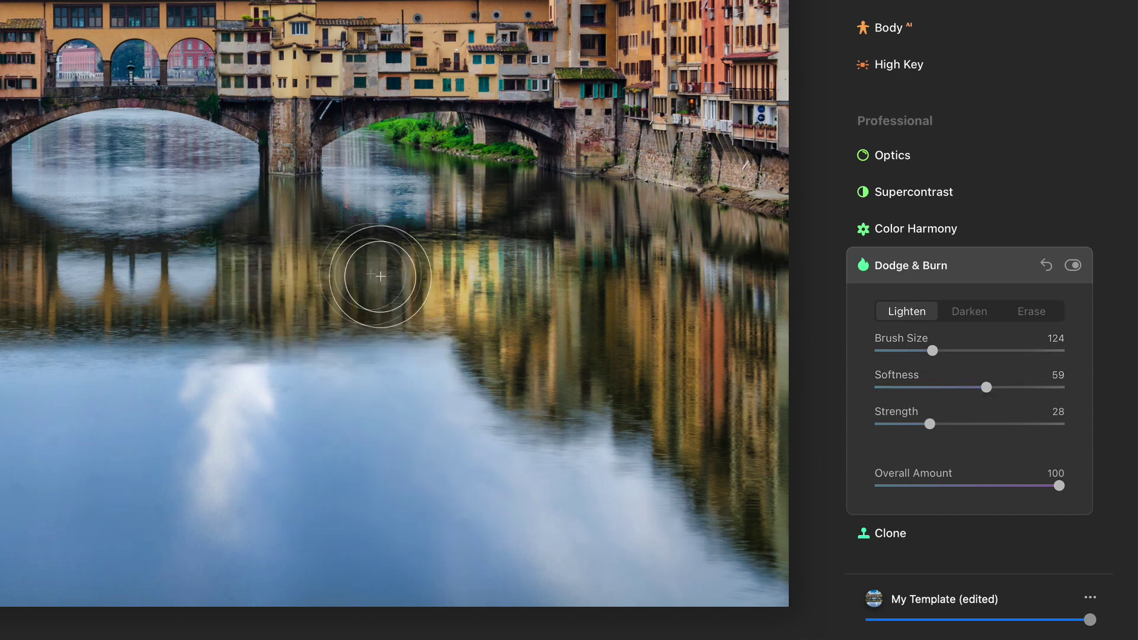
{"action": "key", "text": "bracketleft"}
{"action": "key", "text": "bracketleft"}
{"action": "key", "text": "bracketleft"}
{"action": "key", "text": "bracketleft"}
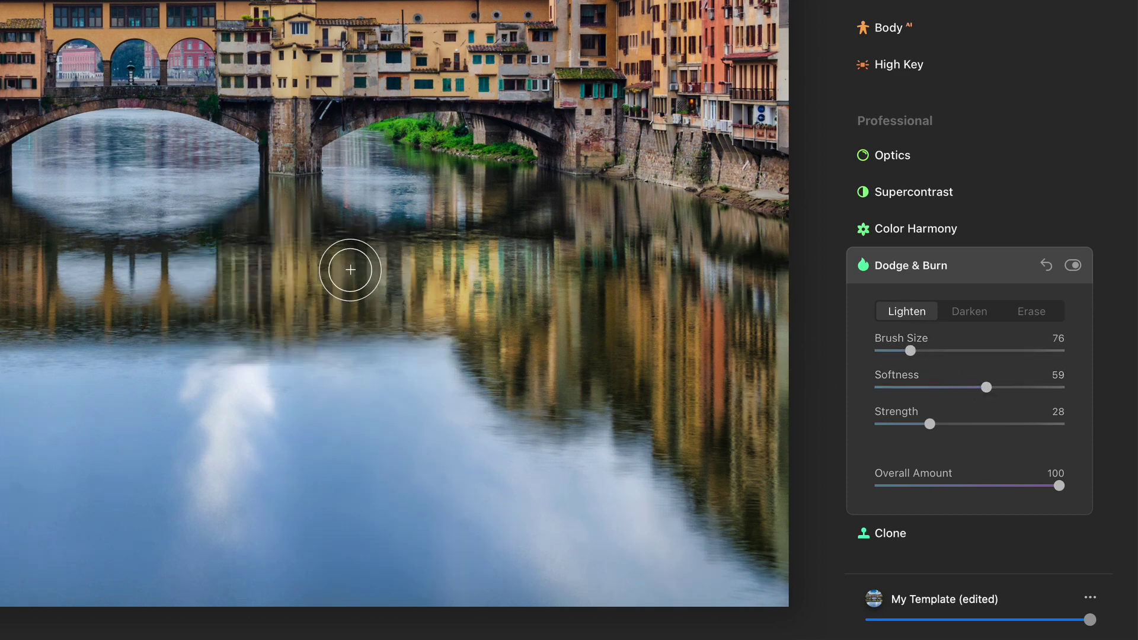
{"action": "left_click_drag", "start_coordinate": [209, 282], "coordinate": [107, 292]}
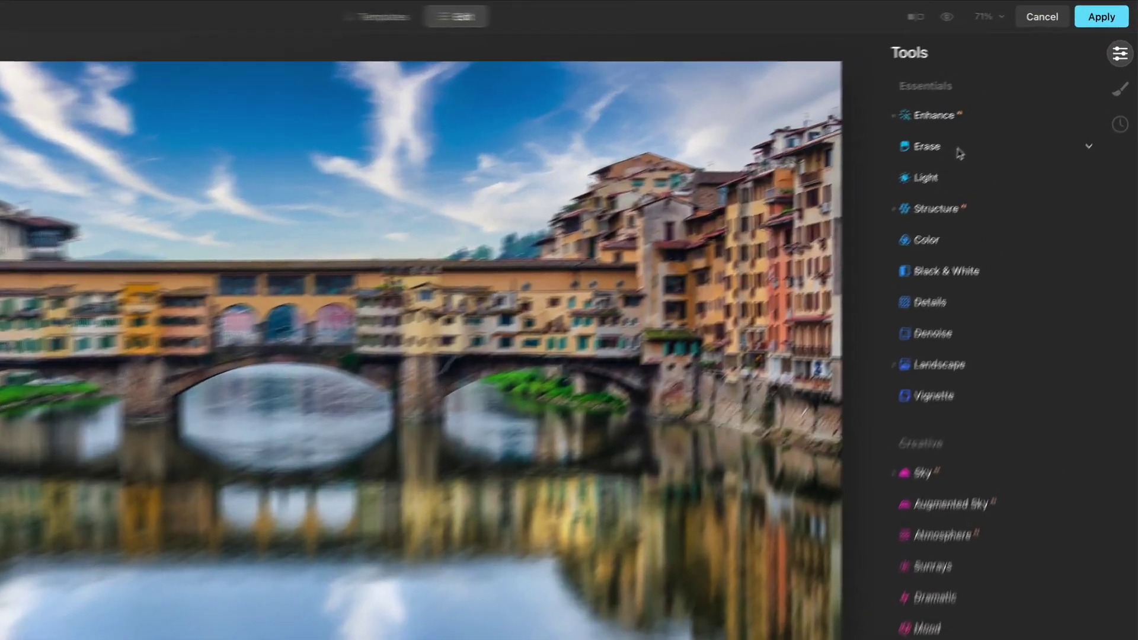
Step: In the Erase tool, mark strips of sky and water for removal, then collapse and reopen its options
{"action": "left_click", "coordinate": [997, 117]}
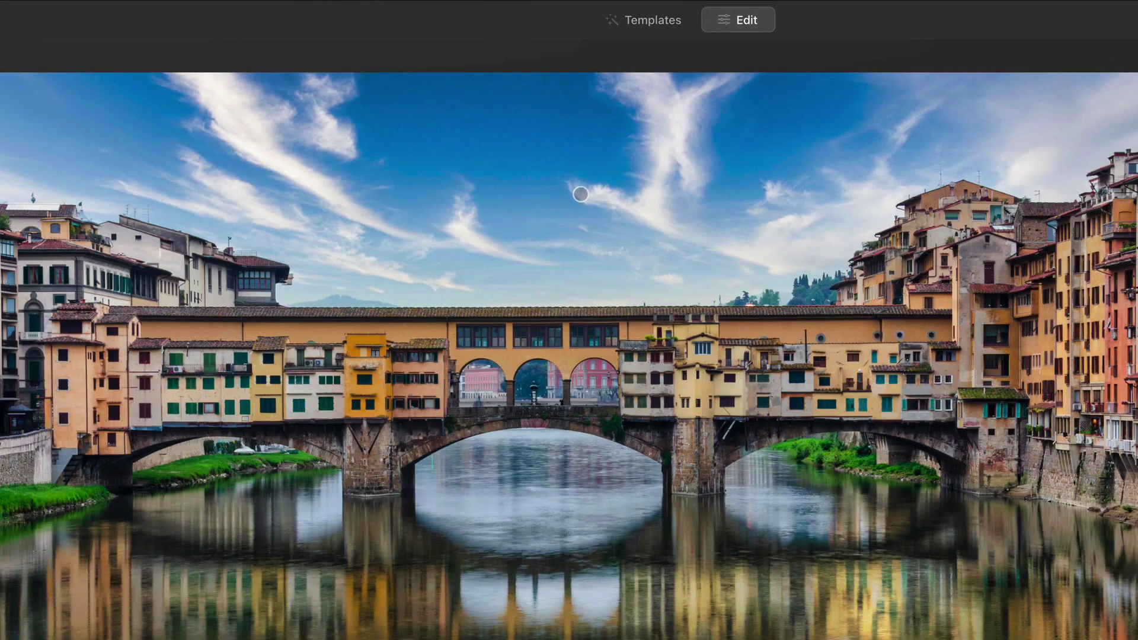
{"action": "mouse_move", "coordinate": [564, 187]}
{"action": "left_mouse_down"}
{"action": "mouse_move", "coordinate": [588, 179]}
{"action": "mouse_move", "coordinate": [596, 200]}
{"action": "left_mouse_up"}
{"action": "left_click_drag", "start_coordinate": [341, 280], "coordinate": [388, 292]}
{"action": "left_click", "coordinate": [512, 489]}
{"action": "left_click_drag", "start_coordinate": [567, 495], "coordinate": [567, 495]}
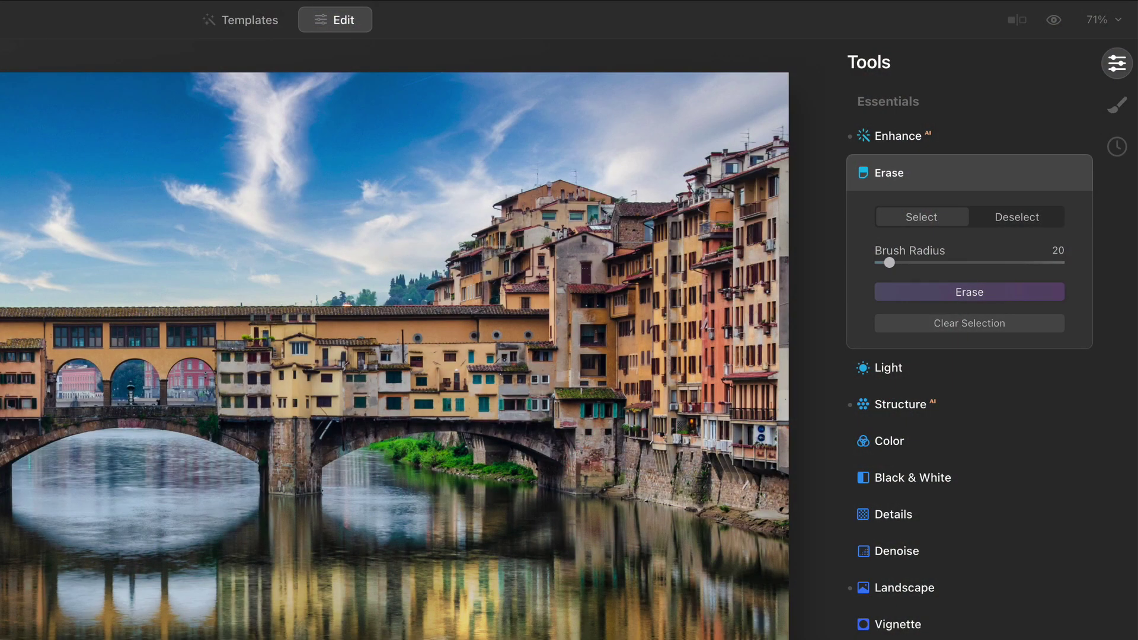
{"action": "left_click", "coordinate": [943, 179]}
{"action": "left_click", "coordinate": [972, 177]}
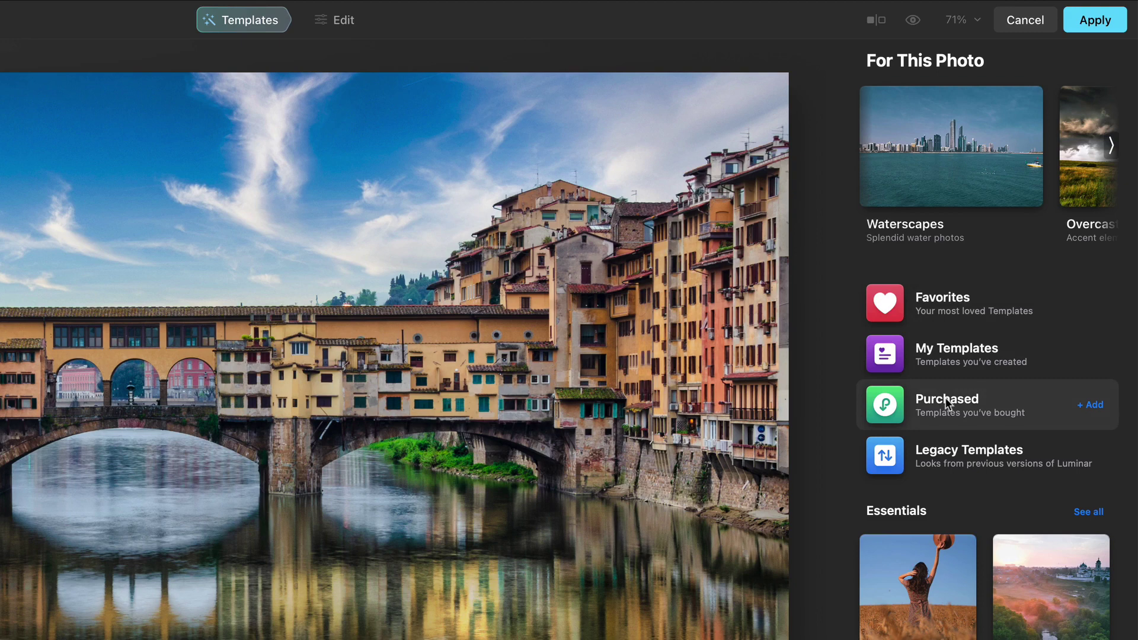
Step: Check Purchased templates, then page For This Photo suggestions past Overcast and Big Screen to Citykillerz
{"action": "left_click", "coordinate": [973, 397]}
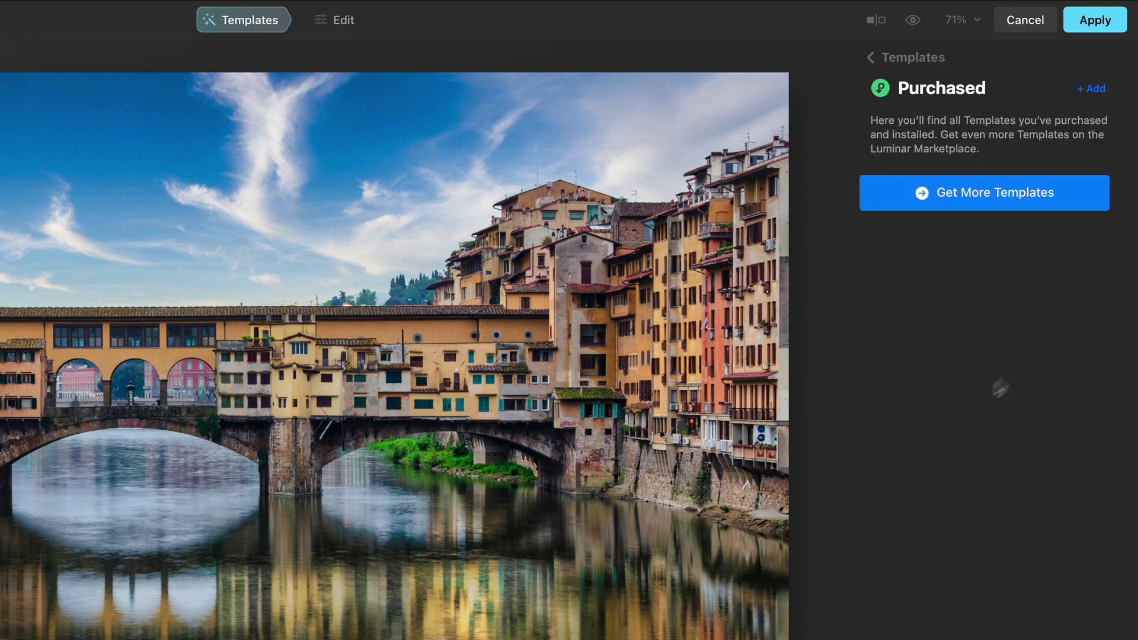
{"action": "left_click", "coordinate": [871, 58]}
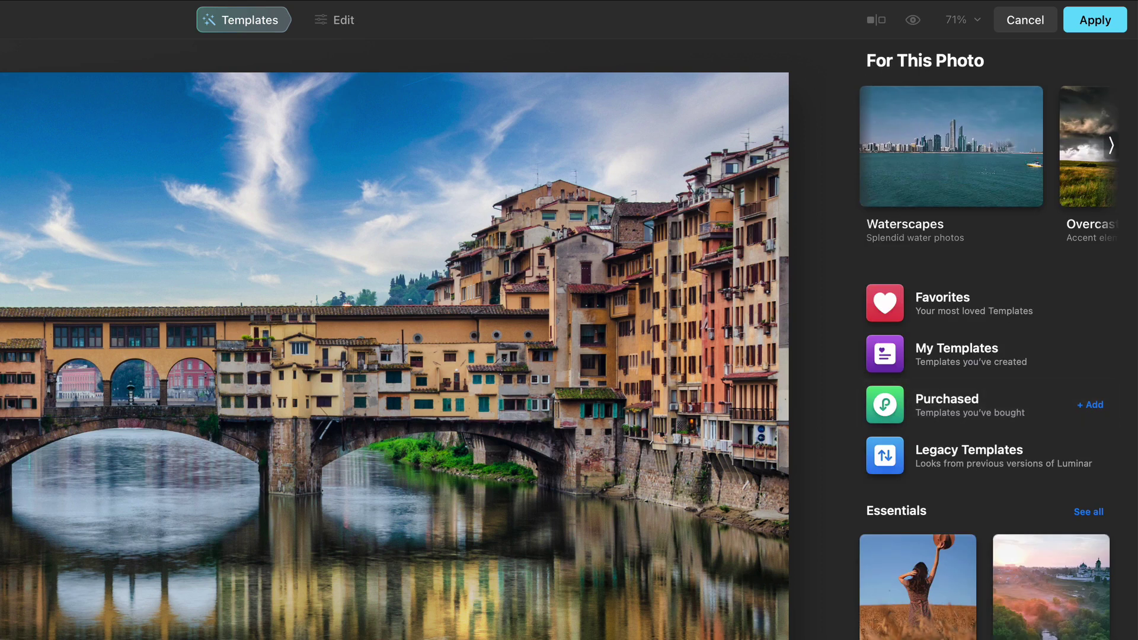
{"action": "left_click", "coordinate": [1111, 146]}
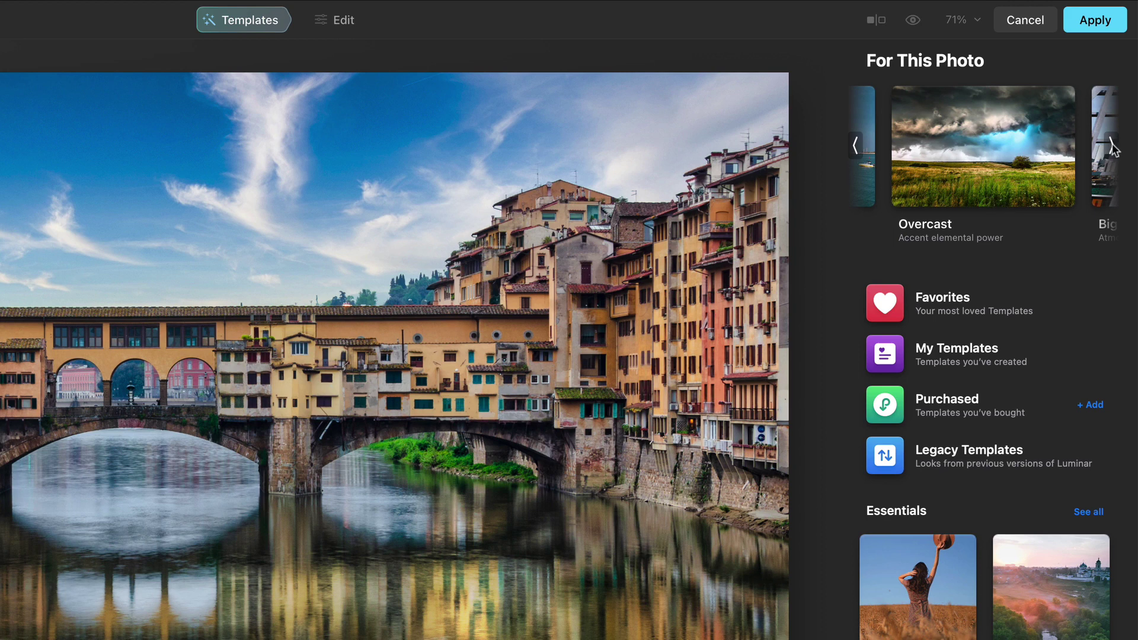
{"action": "left_click", "coordinate": [1111, 146]}
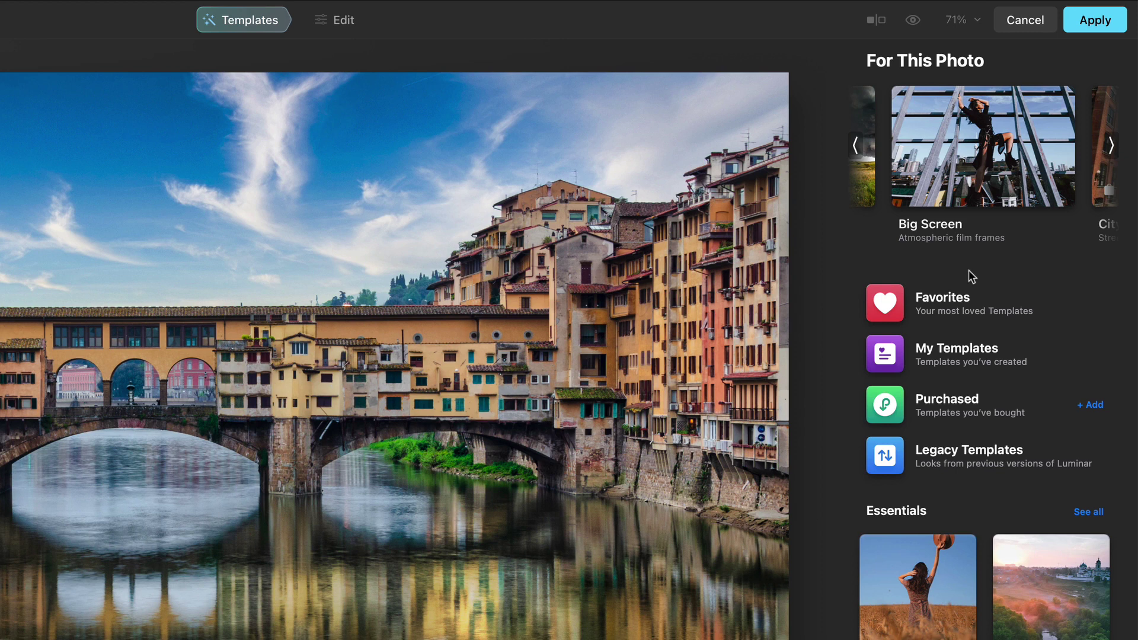
{"action": "left_click", "coordinate": [1112, 148]}
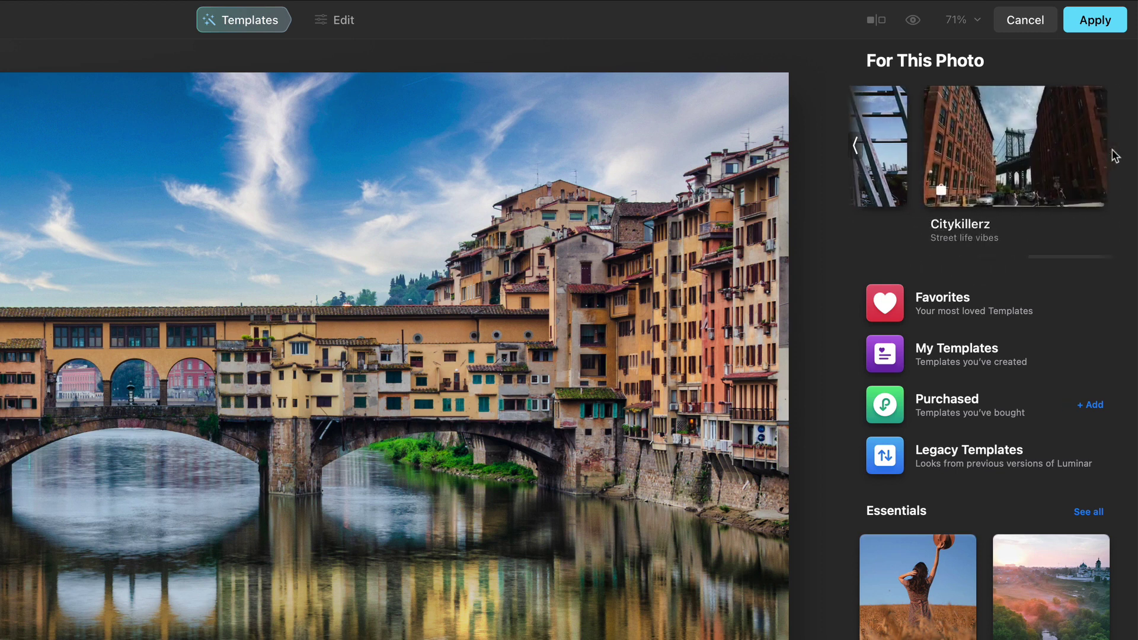